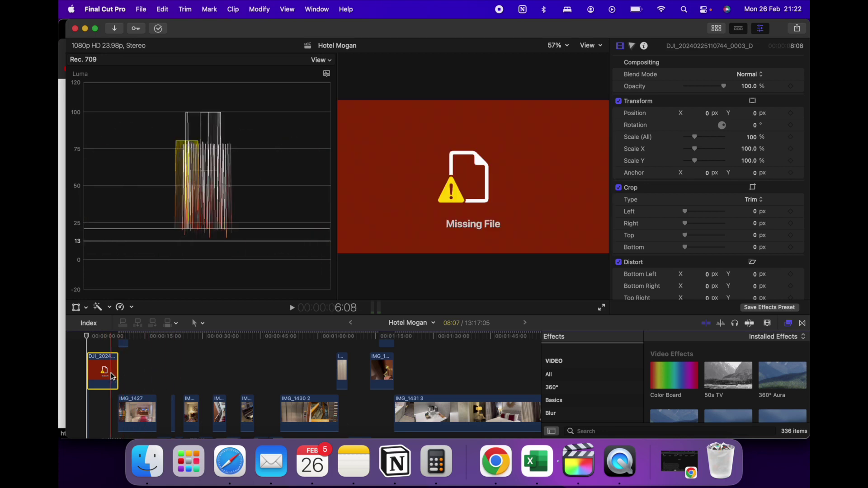
Step: Park the playhead on the red DJI drone clip so the viewer shows its Missing File warning
click(101, 343)
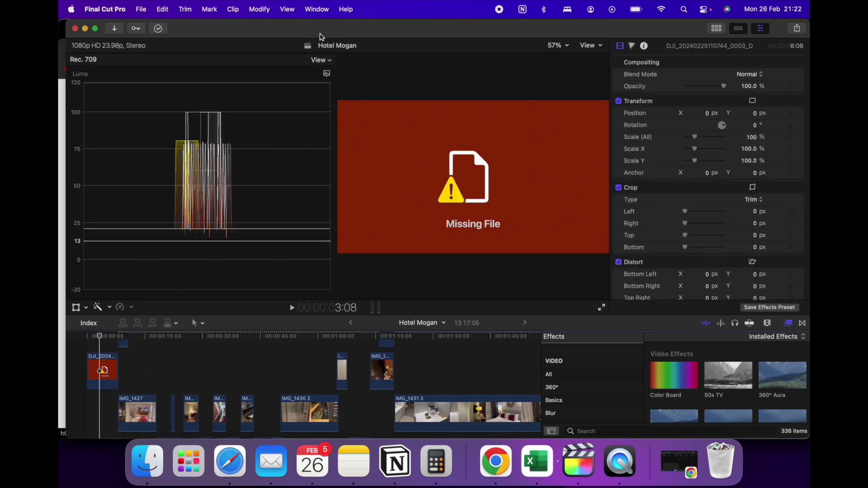
click(316, 9)
mouse_move(333, 115)
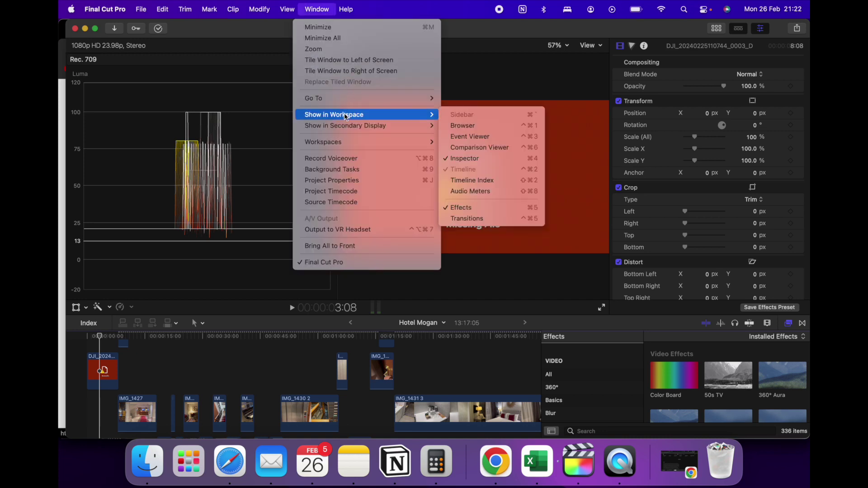
Step: Show the Browser and the library Sidebar in the workspace
click(463, 125)
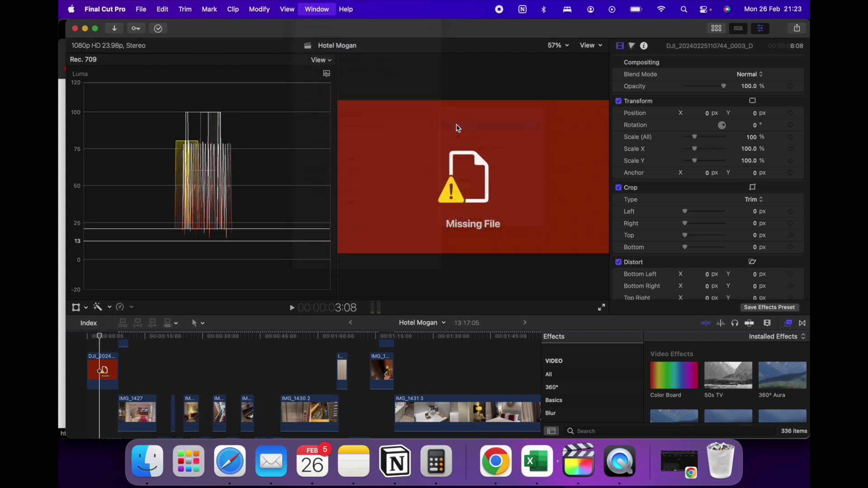
click(317, 8)
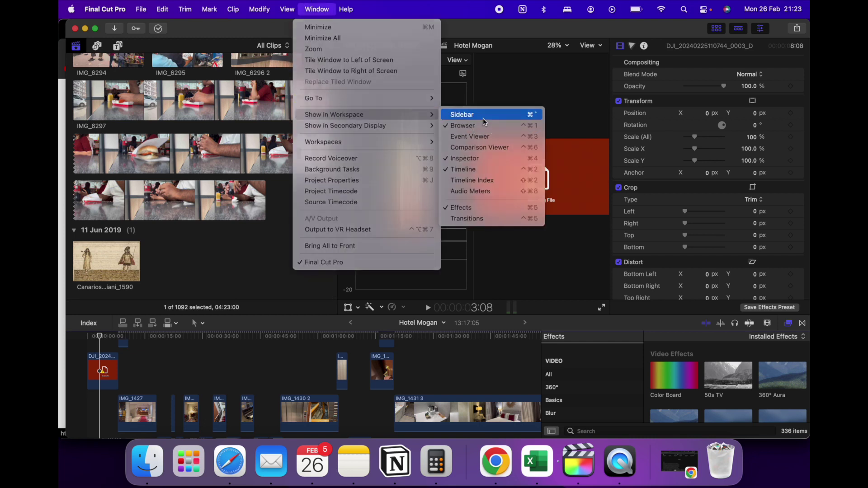
click(462, 114)
scroll(216, 142, down, 5)
scroll(216, 141, up, 5)
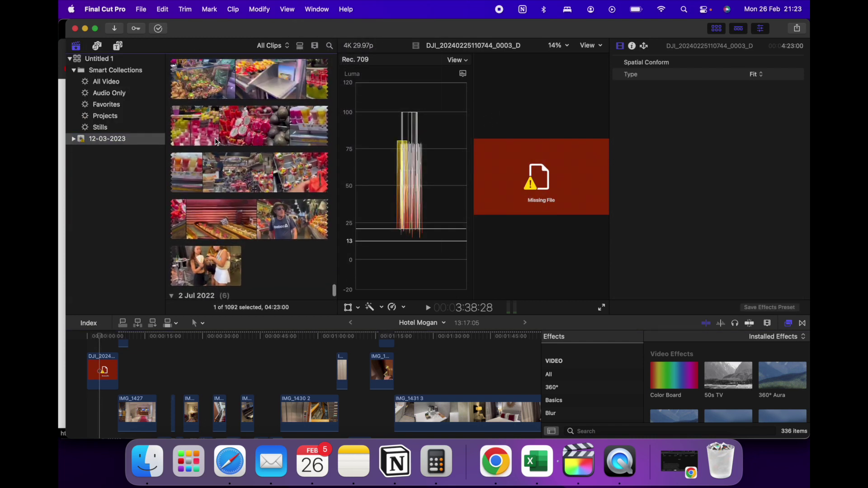
scroll(216, 141, up, 5)
Step: Find the missing DJI drone clip among the 12-03-2023 event's media
click(100, 127)
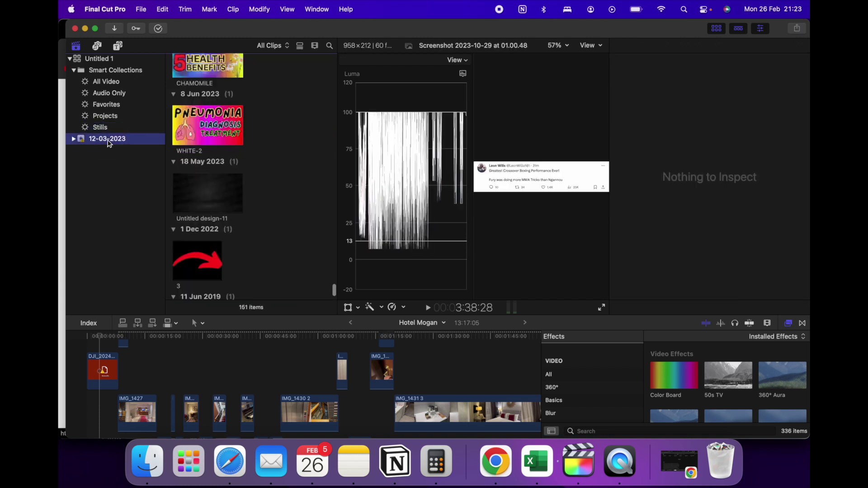
scroll(231, 148, up, 10)
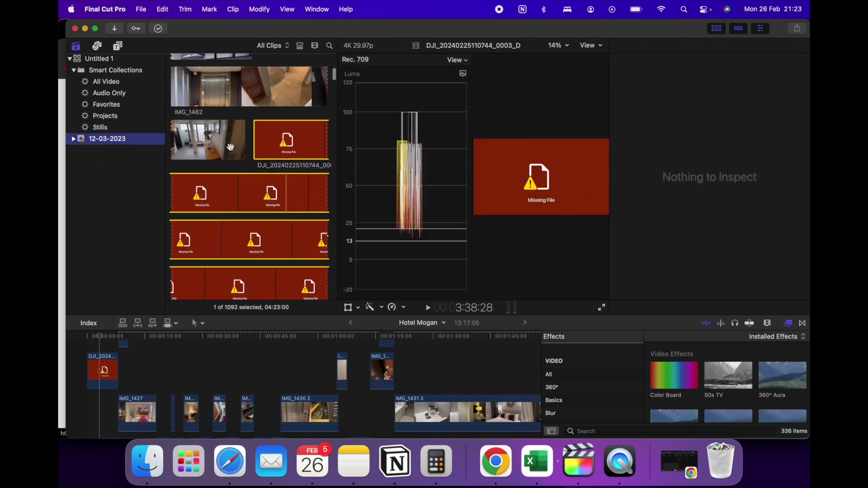
scroll(230, 147, up, 10)
scroll(231, 147, up, 5)
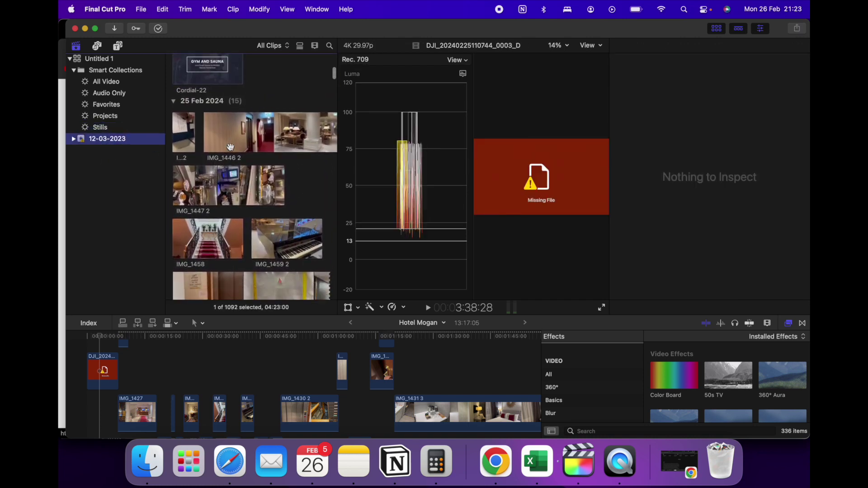
scroll(231, 147, up, 5)
scroll(230, 147, up, 5)
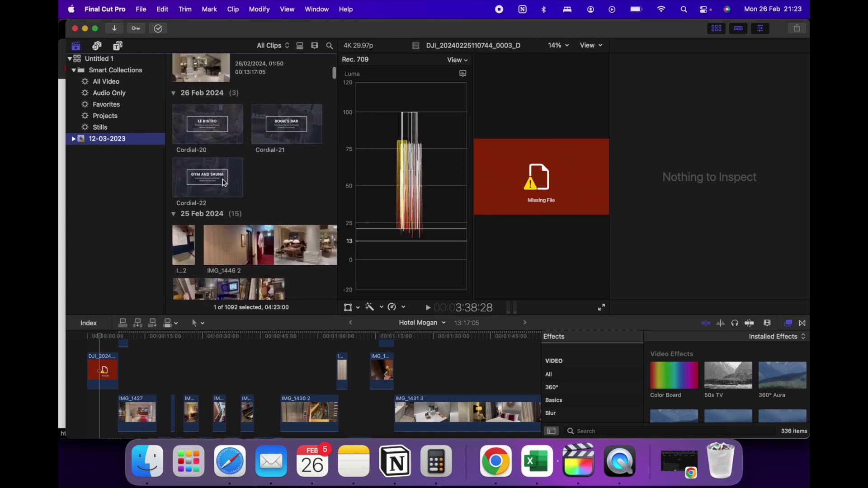
scroll(230, 147, up, 5)
scroll(234, 143, up, 5)
scroll(238, 139, up, 3)
scroll(237, 139, down, 5)
scroll(237, 146, down, 2)
scroll(238, 160, down, 2)
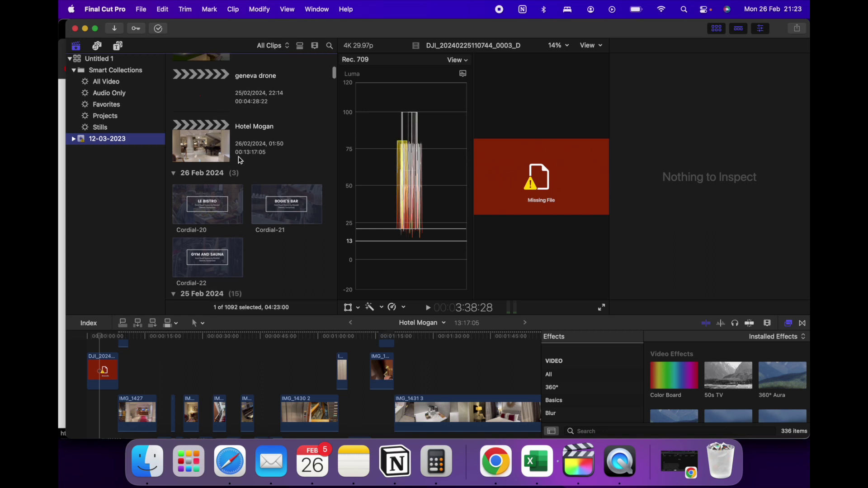
scroll(238, 163, up, 2)
scroll(212, 181, down, 5)
scroll(211, 181, down, 8)
scroll(209, 179, down, 5)
scroll(209, 178, down, 5)
scroll(238, 183, down, 5)
scroll(272, 187, down, 4)
click(283, 177)
click(108, 138)
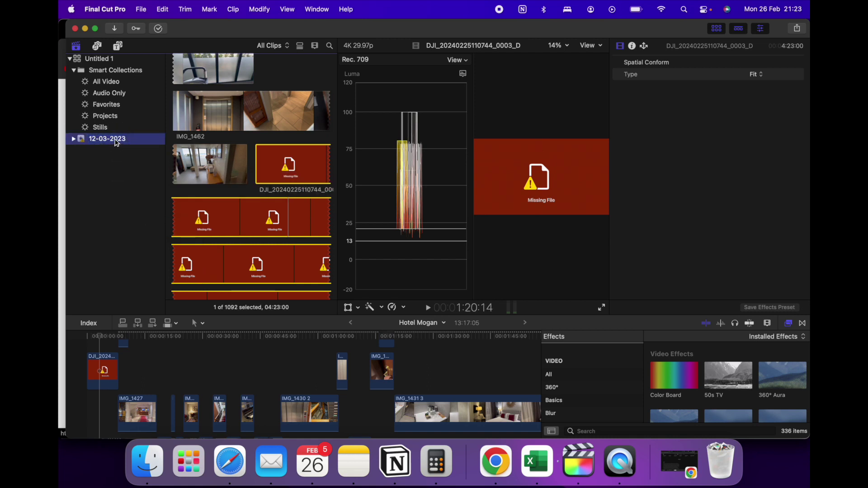
click(142, 9)
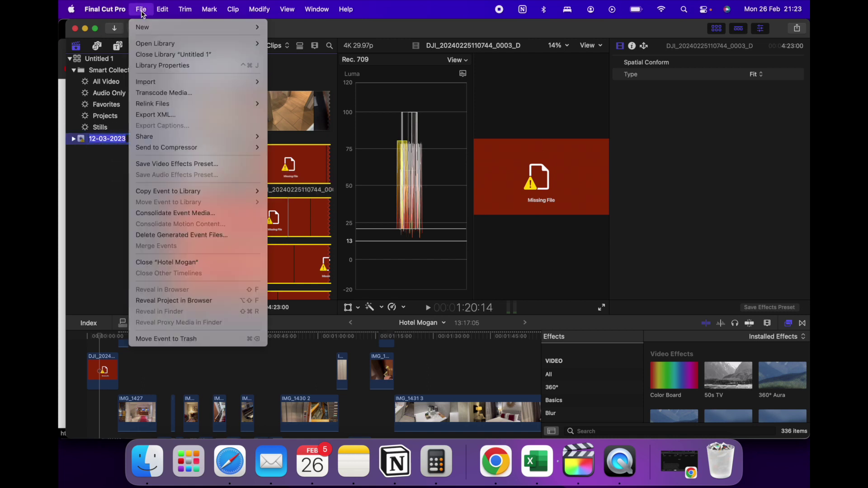
mouse_move(153, 103)
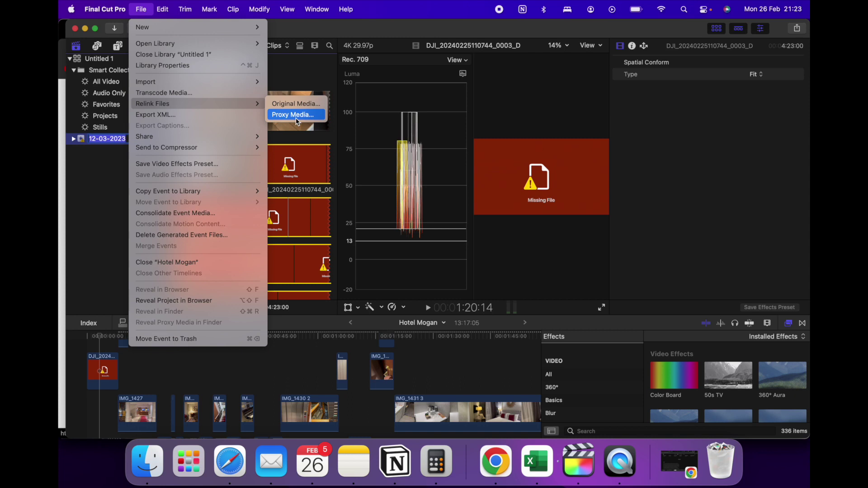
click(296, 103)
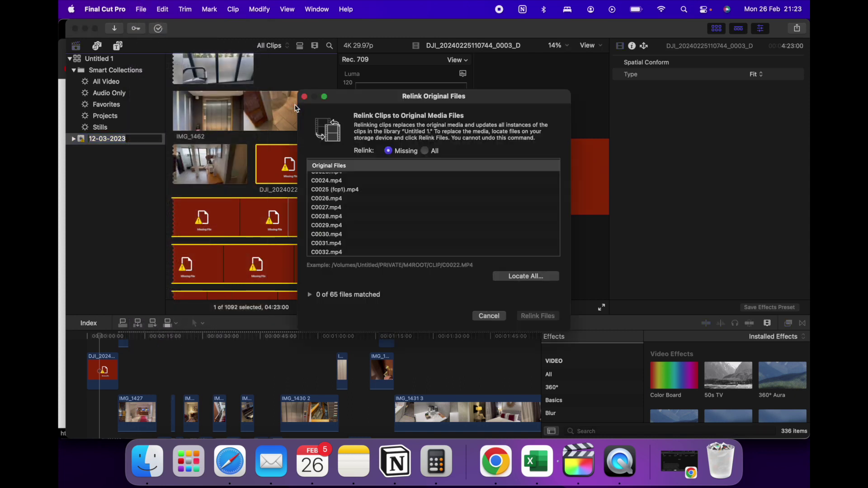
scroll(363, 202, down, 5)
scroll(364, 204, down, 5)
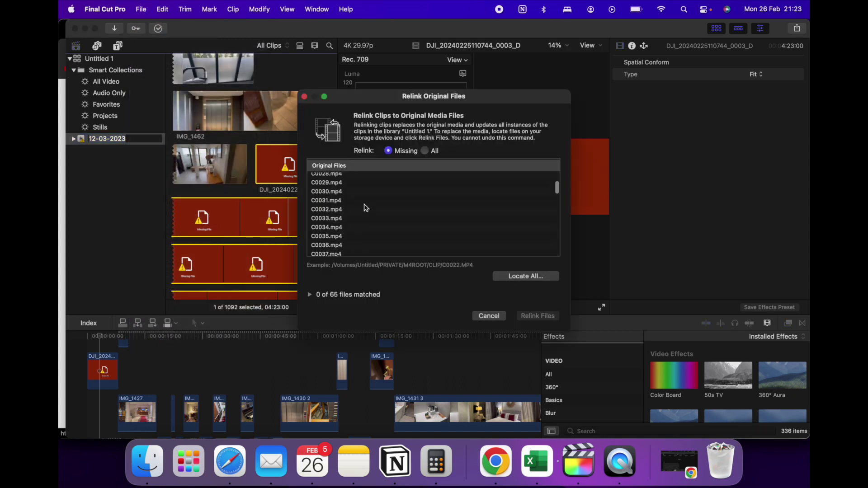
scroll(364, 204, down, 5)
scroll(365, 206, down, 5)
scroll(364, 207, down, 5)
scroll(364, 207, up, 3)
scroll(364, 207, down, 3)
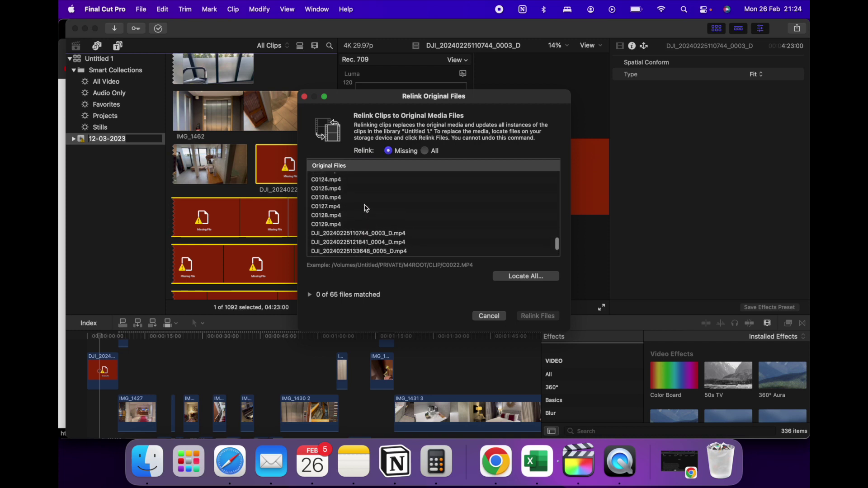
scroll(364, 206, up, 5)
scroll(364, 206, up, 5)
scroll(363, 206, up, 3)
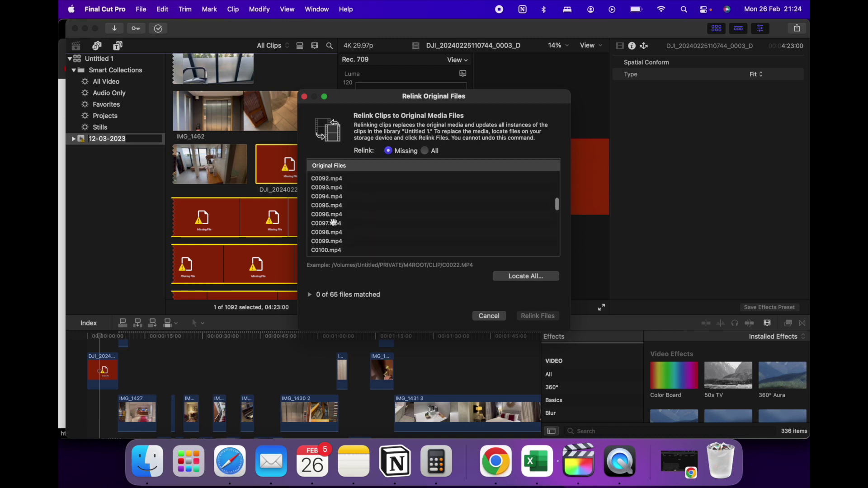
scroll(333, 222, down, 5)
scroll(334, 222, down, 5)
scroll(334, 222, down, 5)
scroll(334, 223, down, 3)
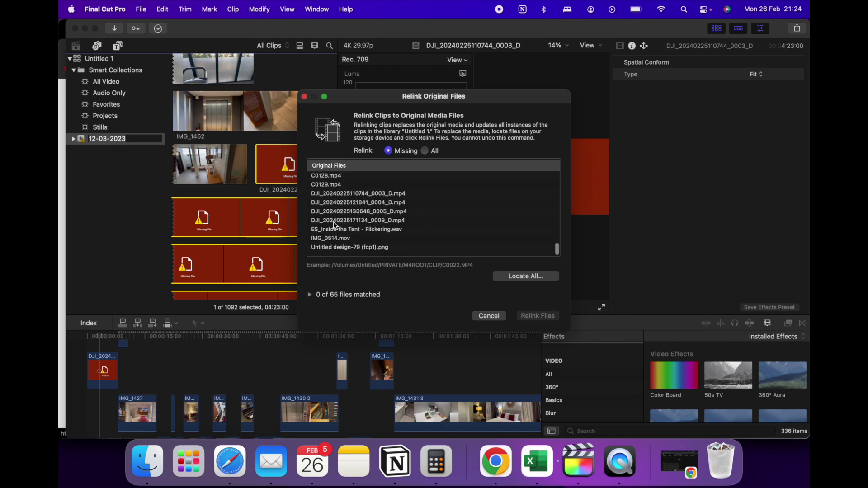
scroll(334, 224, up, 1)
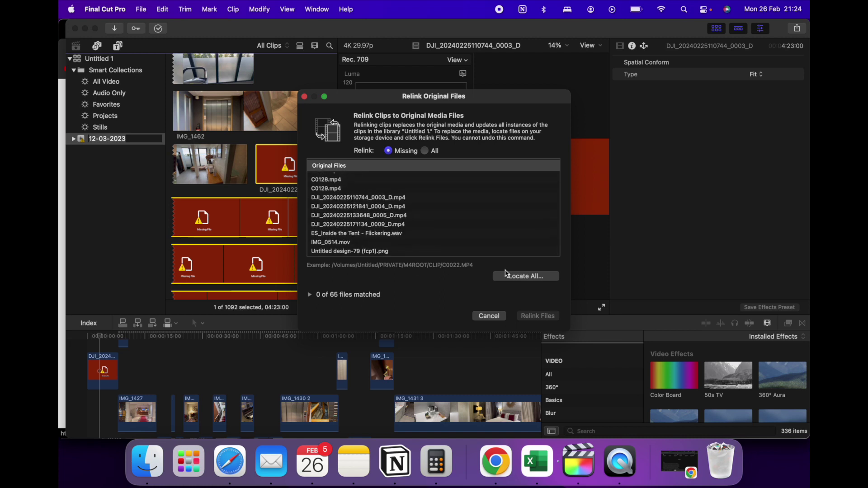
Step: Locate the original files in the DCIM > DJI_001 folder on the Untitled SD card
click(525, 276)
click(267, 256)
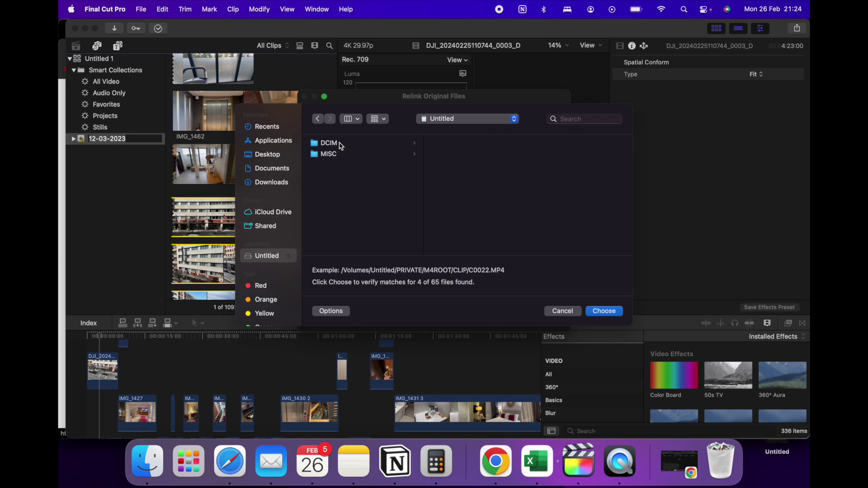
click(329, 143)
click(447, 143)
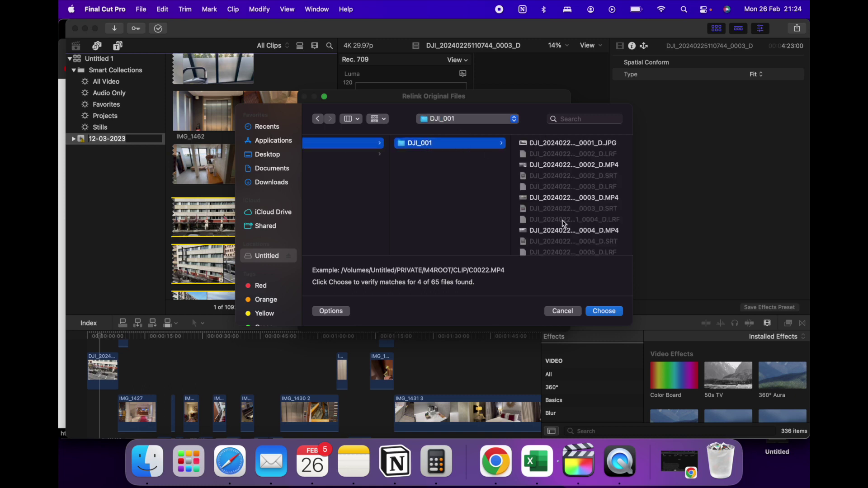
scroll(563, 217, down, 2)
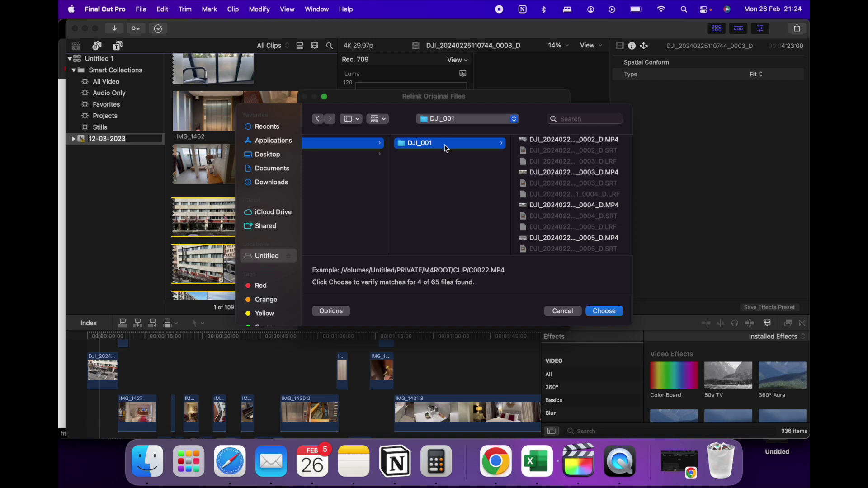
click(603, 311)
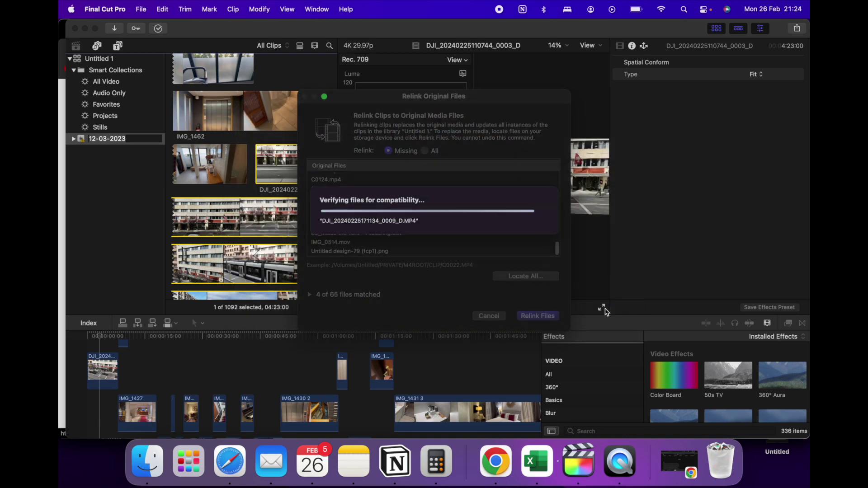
scroll(401, 220, up, 10)
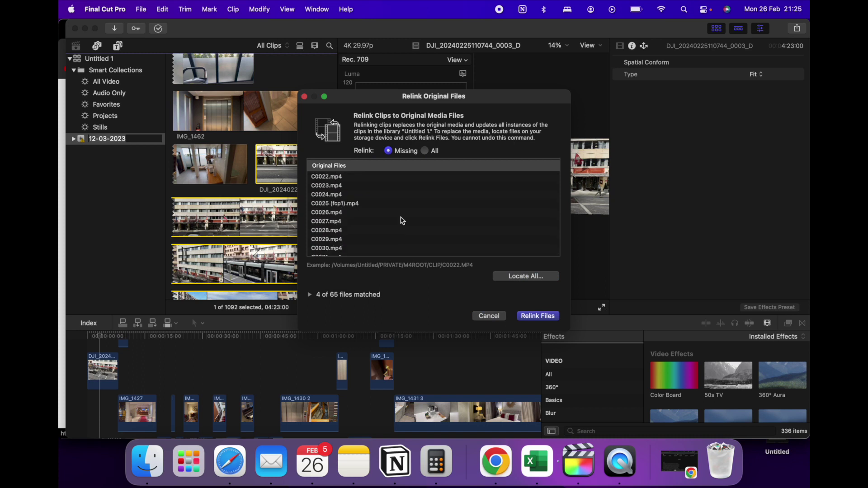
scroll(401, 220, down, 4)
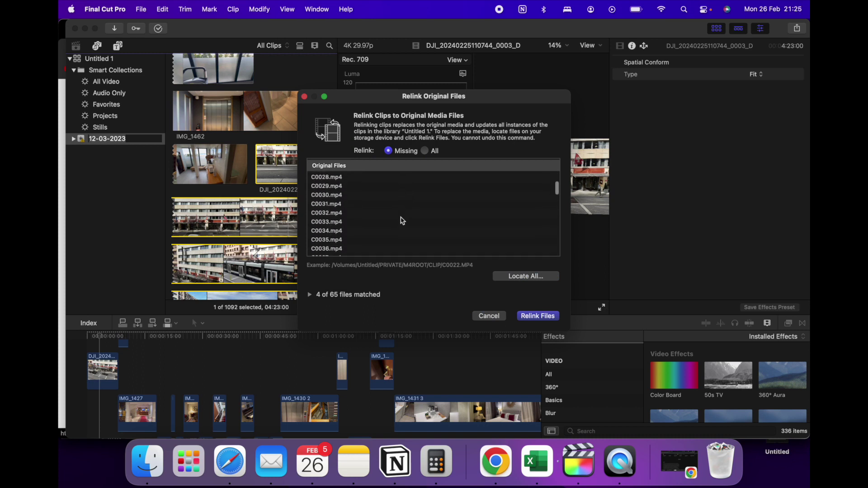
scroll(401, 220, down, 4)
scroll(401, 220, down, 2)
scroll(401, 220, down, 2)
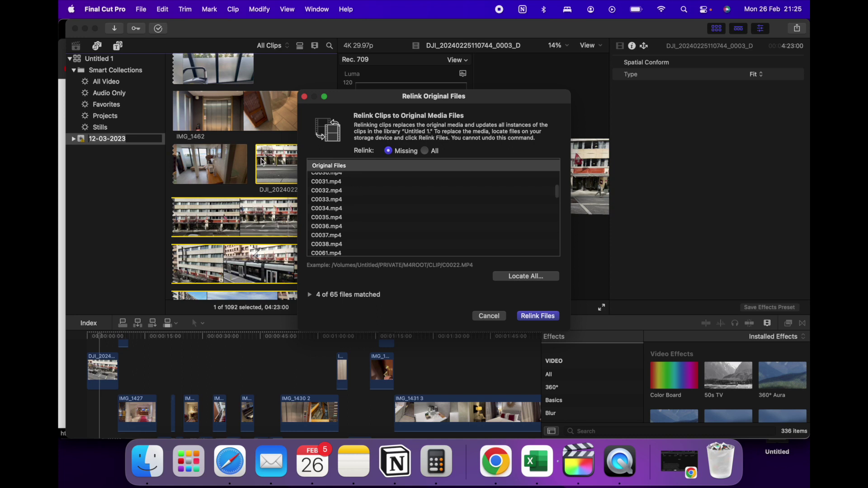
scroll(363, 218, down, 3)
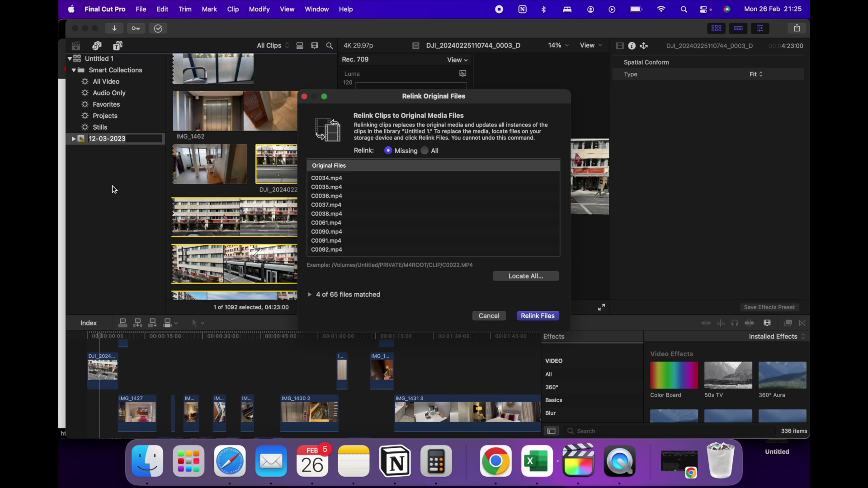
scroll(380, 214, down, 5)
scroll(380, 214, down, 5)
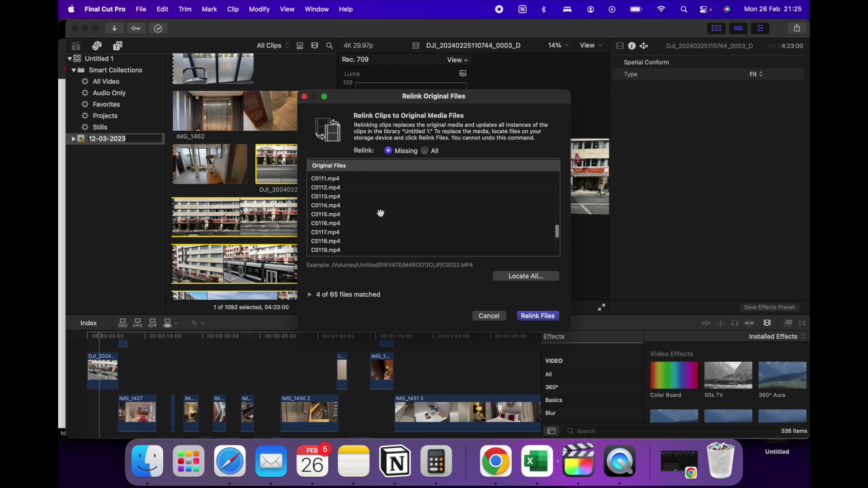
scroll(381, 214, down, 5)
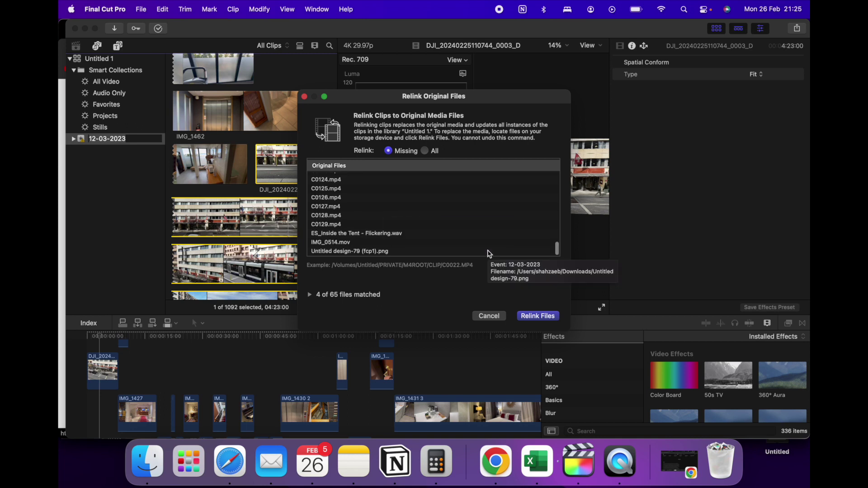
Step: Relink the 4 of 65 matched files to their originals
click(537, 316)
Step: Play the Hotel Mogan timeline from the start, with the drone clip's footage now showing
click(98, 337)
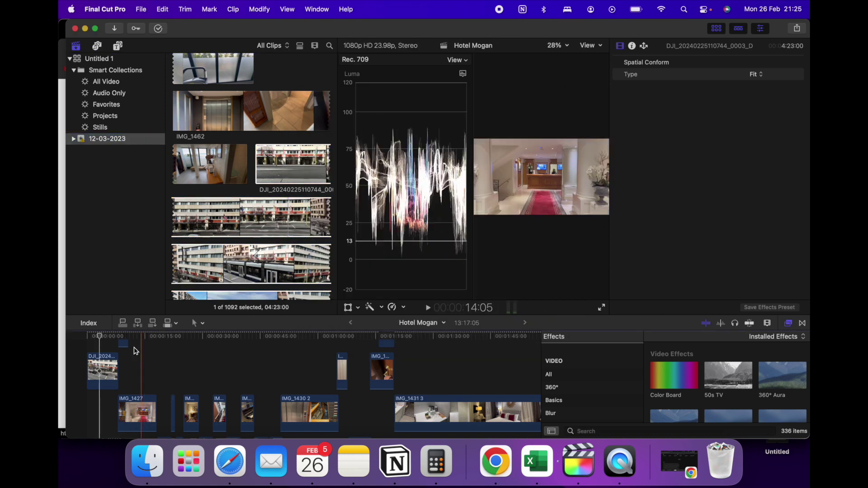
click(87, 342)
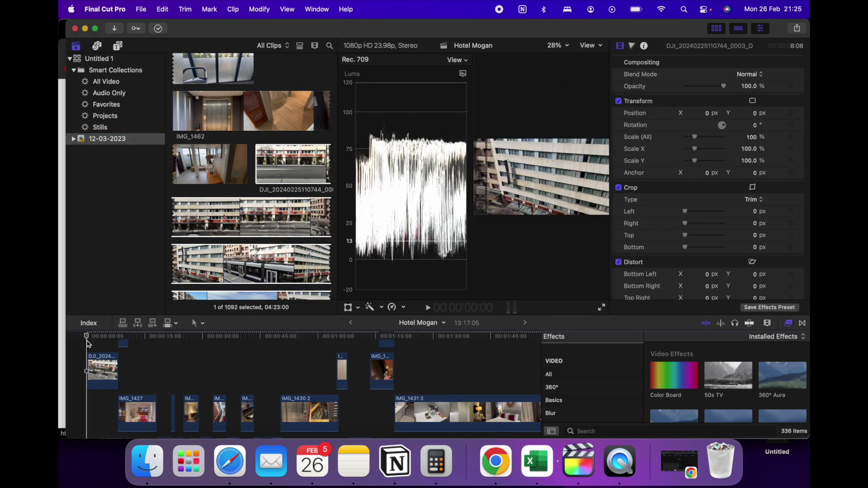
key(space)
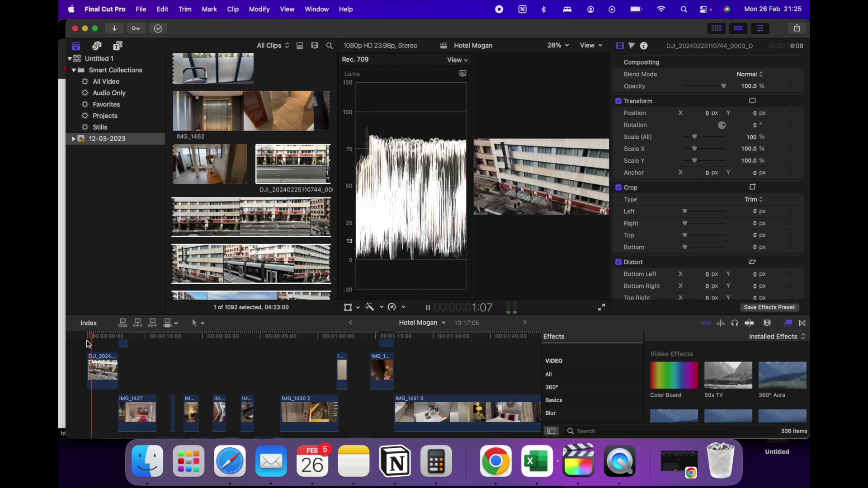